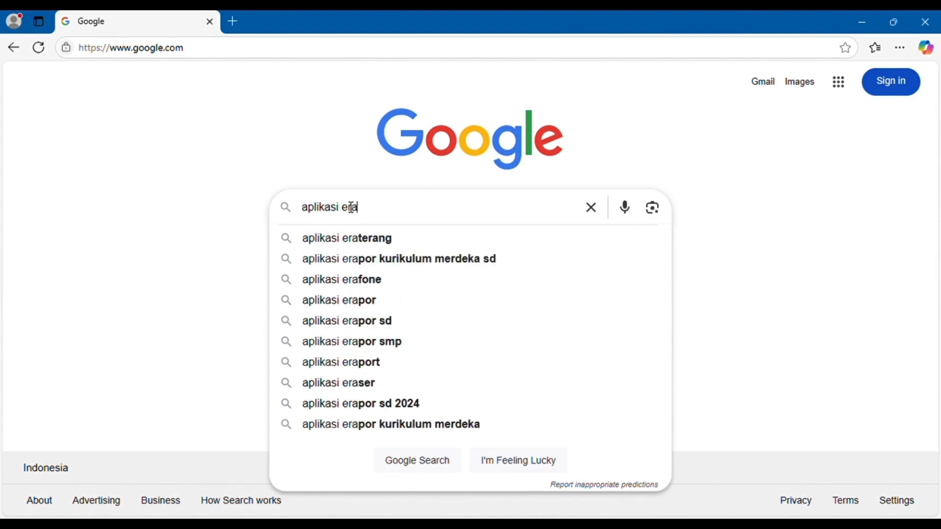
Search Google for "aplikasi eraterang" and go to the account registration page of the Eraterang Badilum - Mahkamah Agung site.
type("ng")
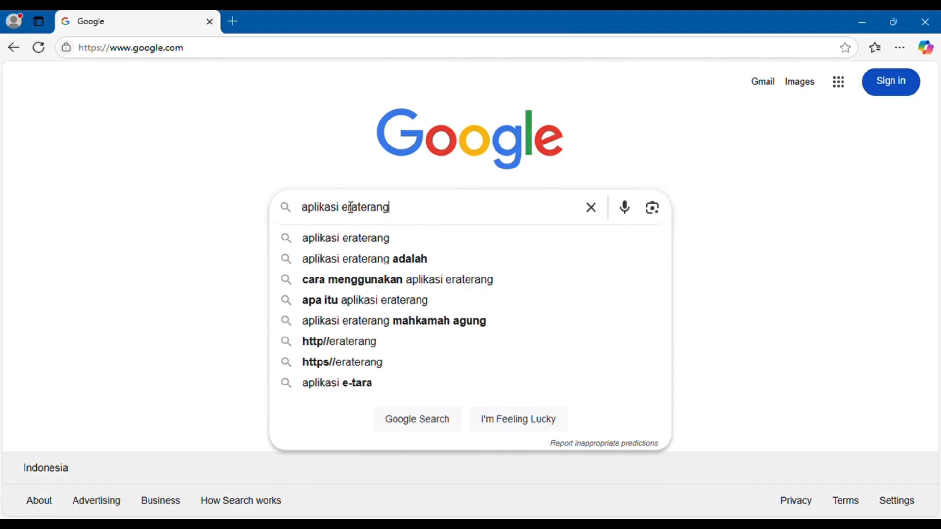
key("Return")
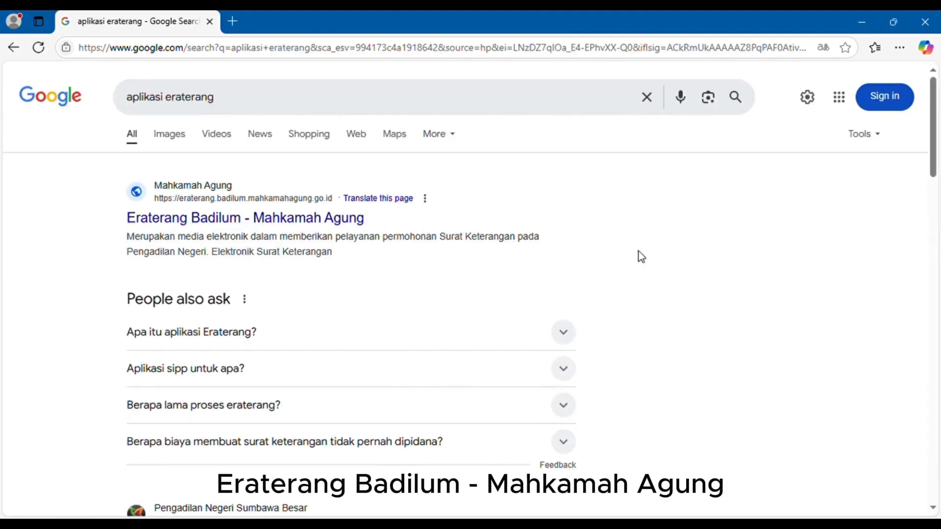
left_click(278, 226)
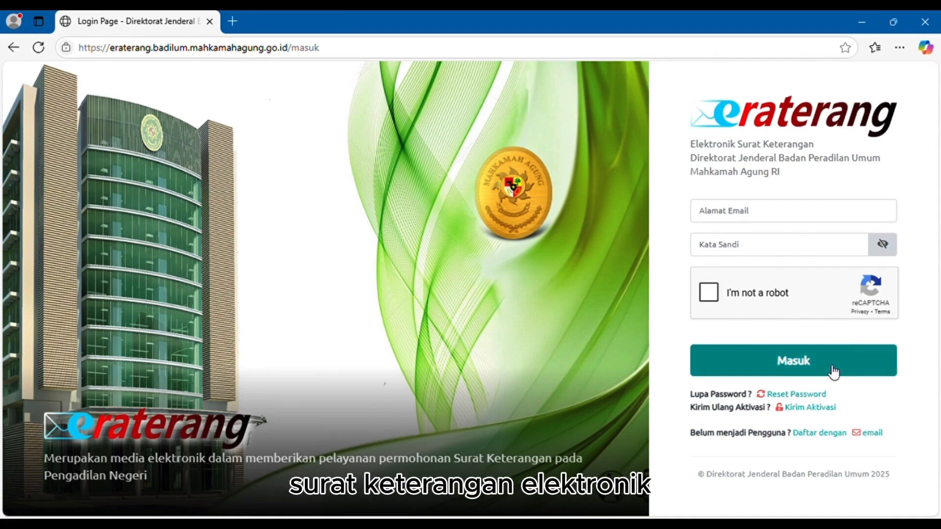
left_click(823, 441)
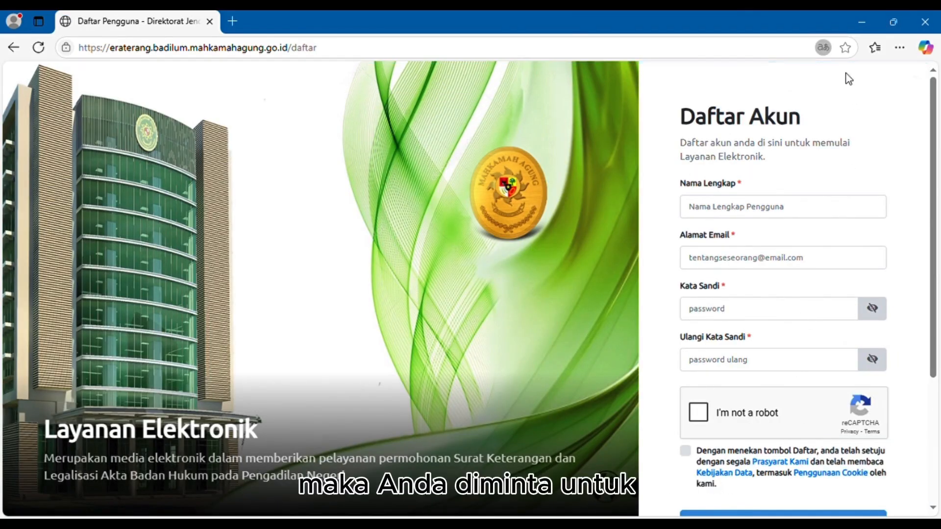
Fill in the registration form with the full name, e-mail address, account password and repeated password.
left_click(815, 219)
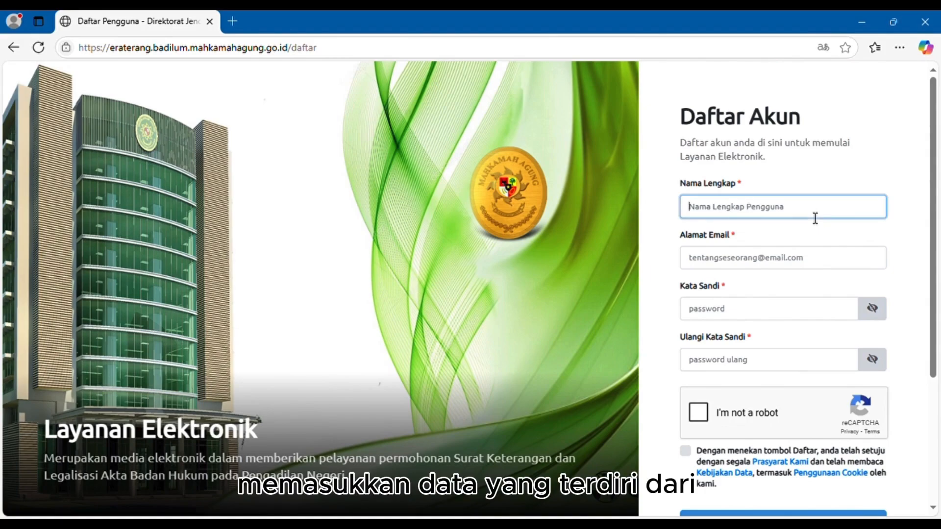
type("a")
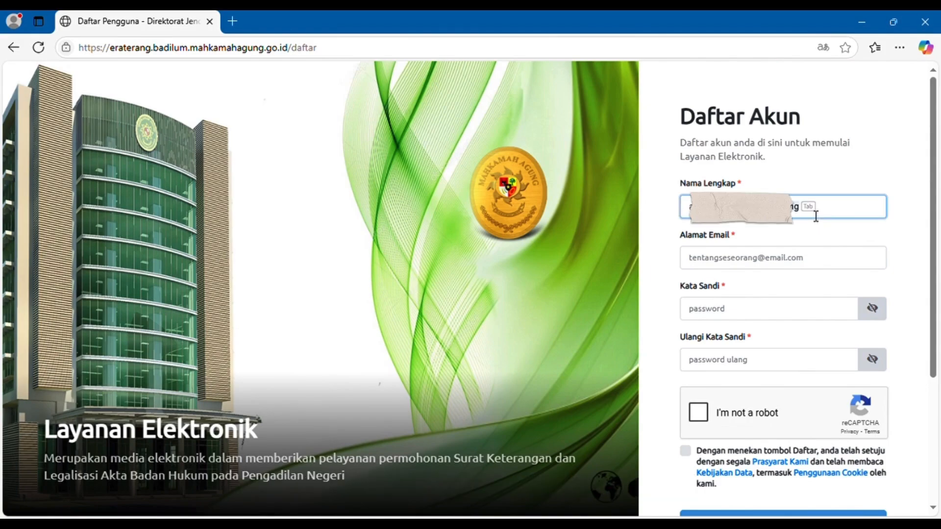
left_click(789, 263)
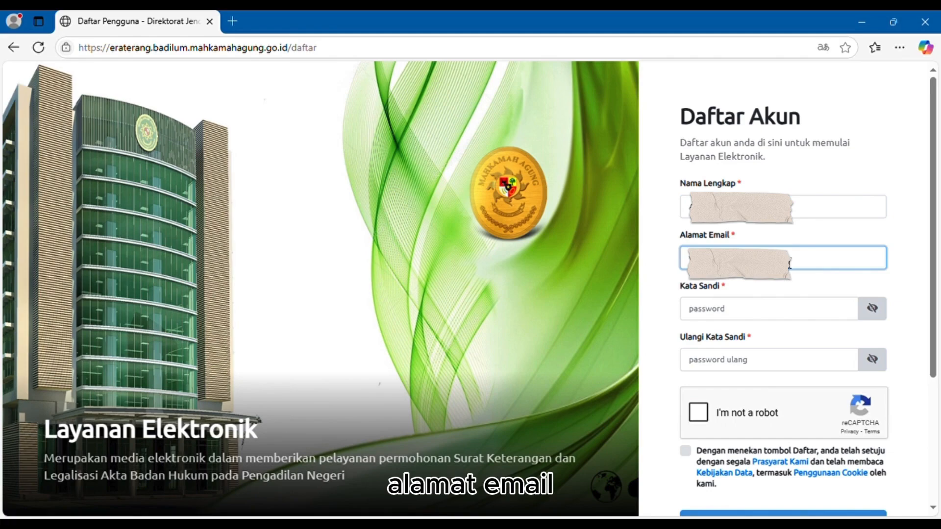
left_click(777, 321)
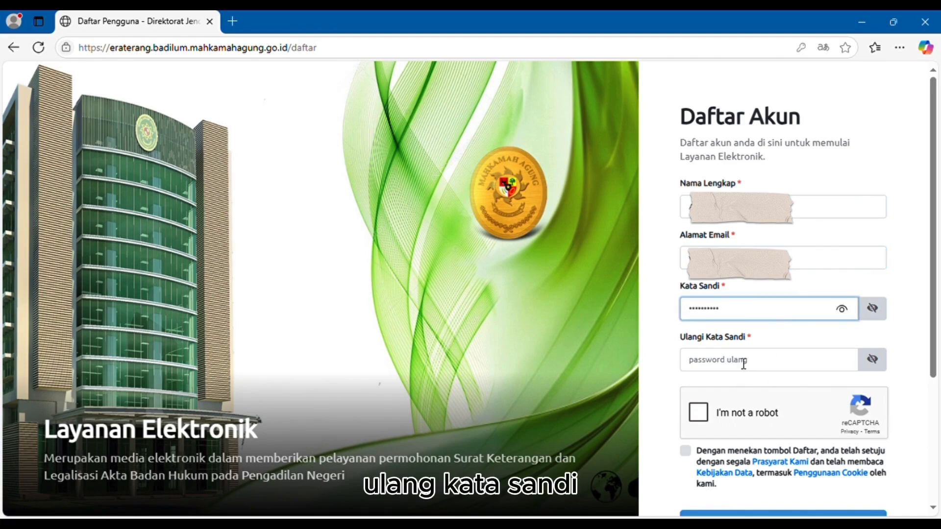
left_click(744, 362)
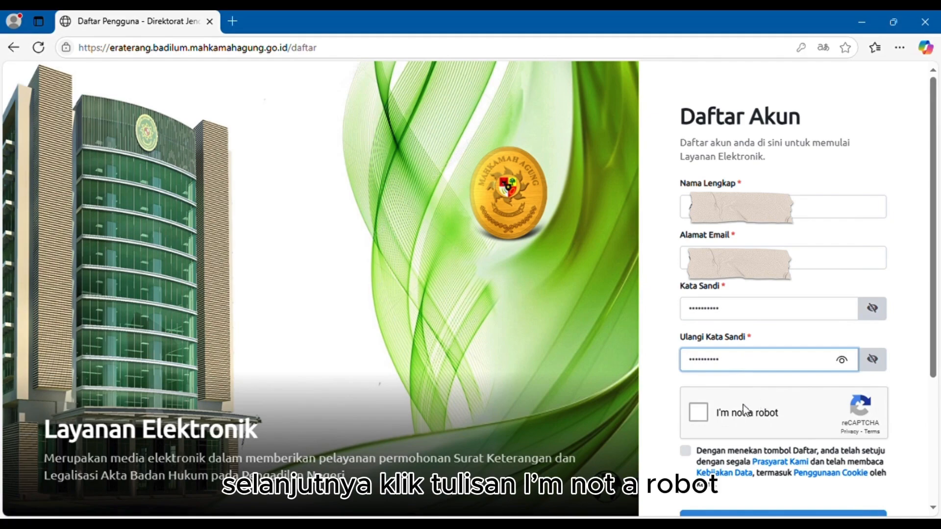
Complete the registration form's reCAPTCHA by selecting every fire hydrant image and verifying.
left_click(697, 413)
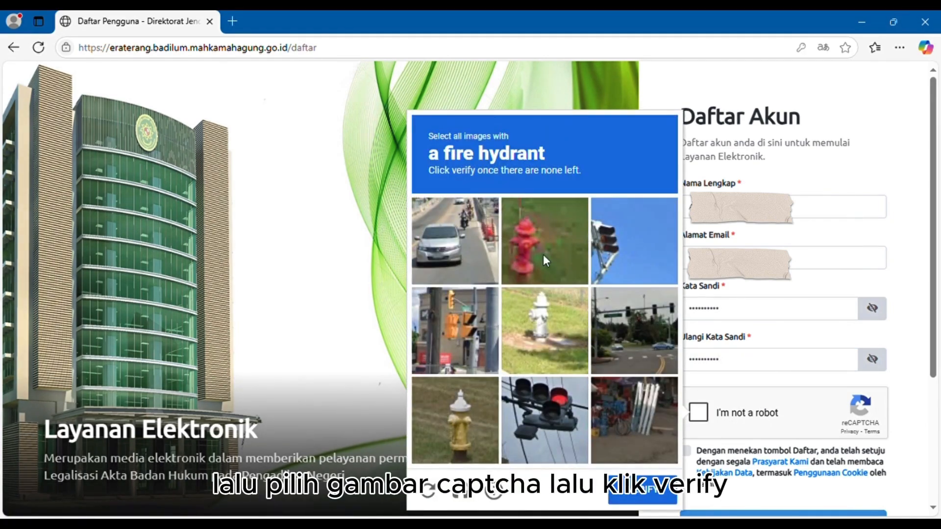
left_click(545, 259)
left_click(540, 322)
left_click(460, 415)
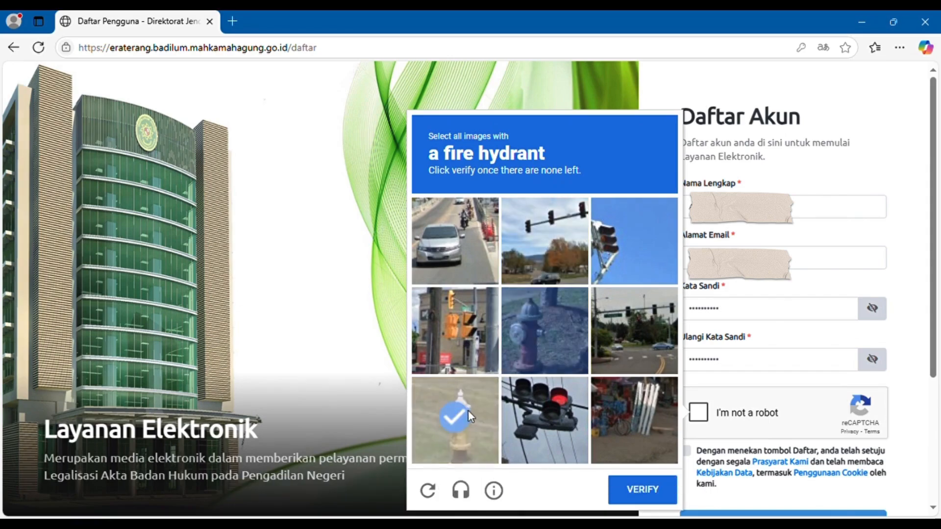
left_click(457, 425)
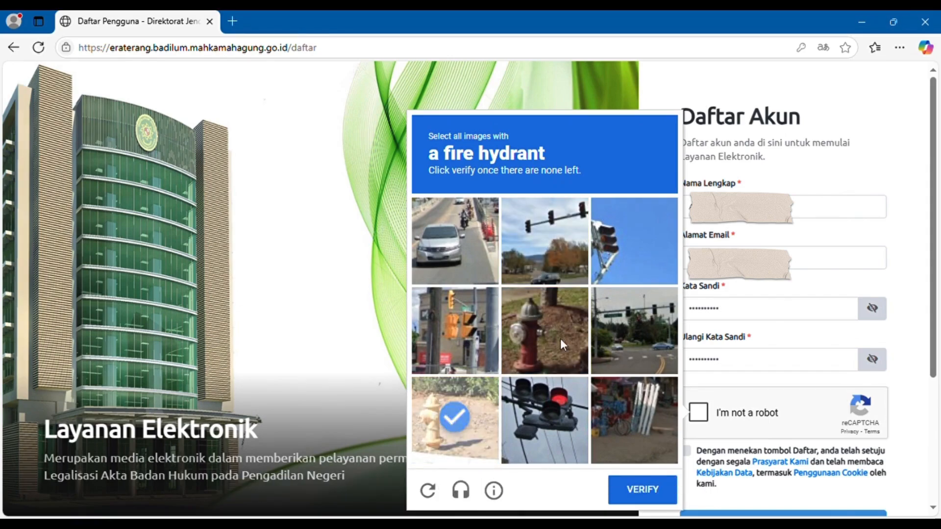
left_click(560, 340)
left_click(449, 419)
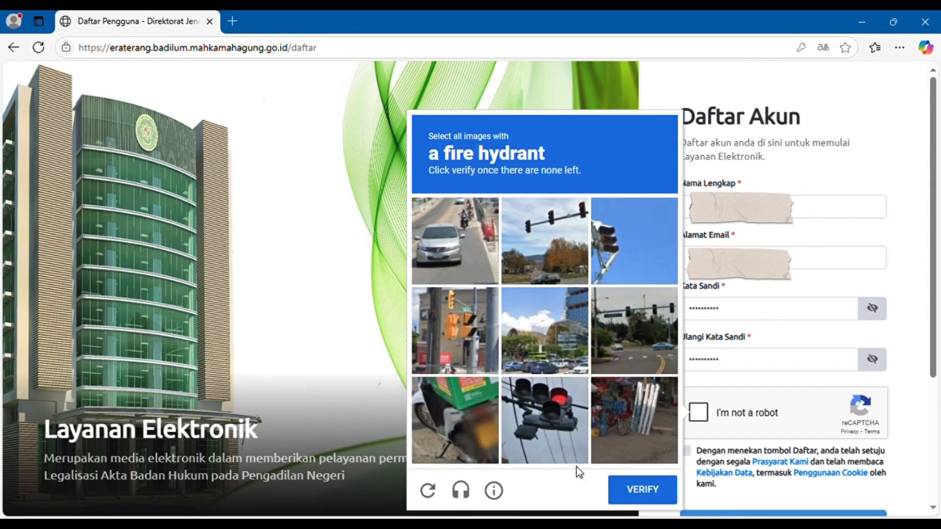
left_click(630, 487)
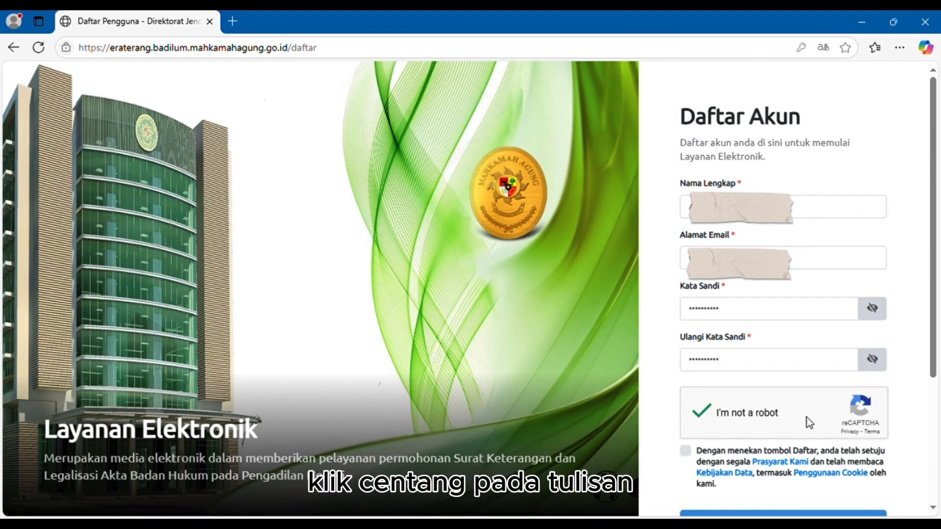
Agree to the terms and data policy, submit the account registration, and dismiss the confirmation message.
scroll(807, 417, "down", 3)
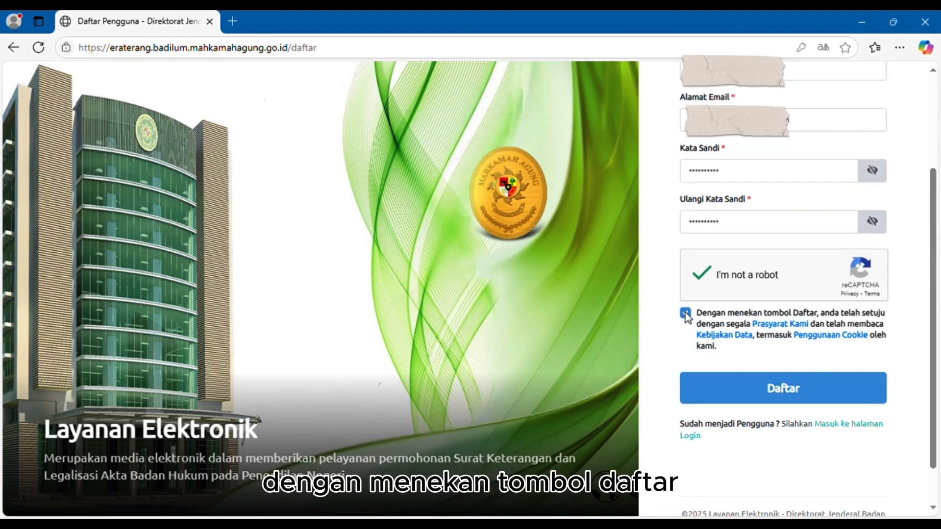
left_click(754, 395)
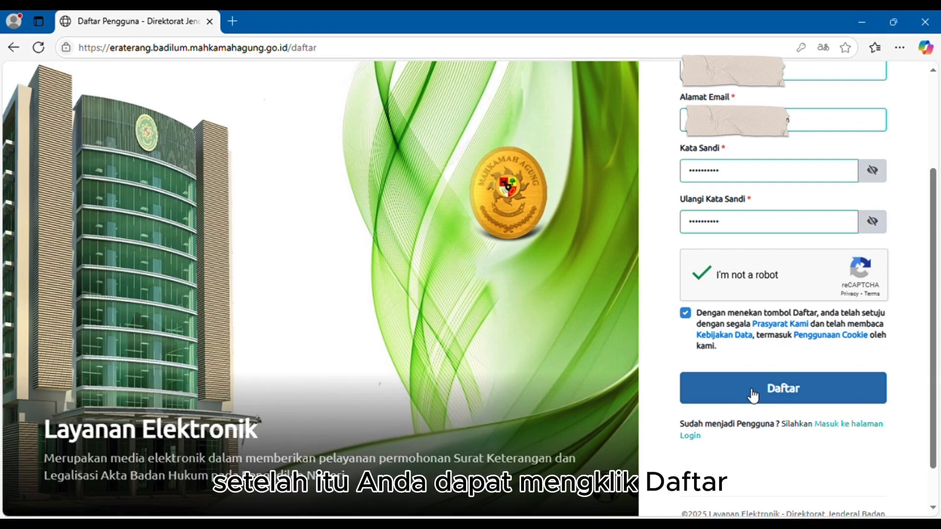
left_click(753, 390)
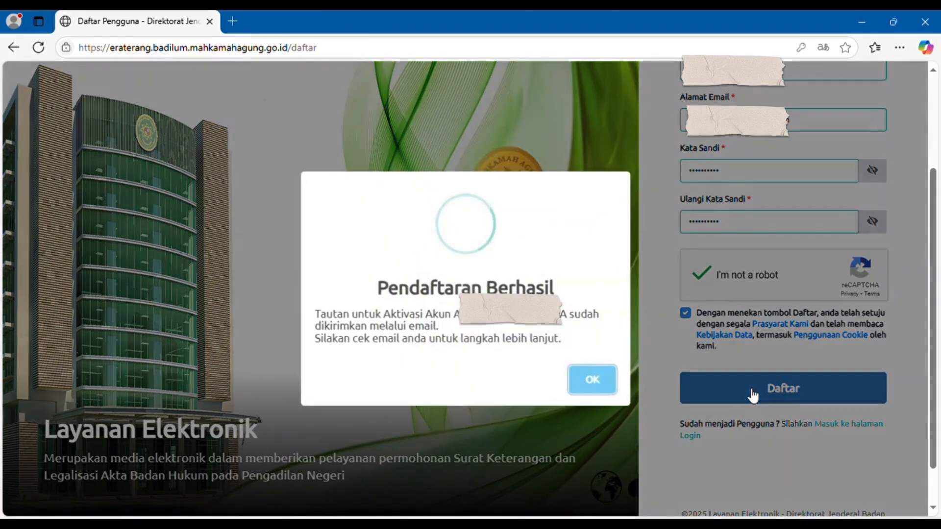
left_click(593, 383)
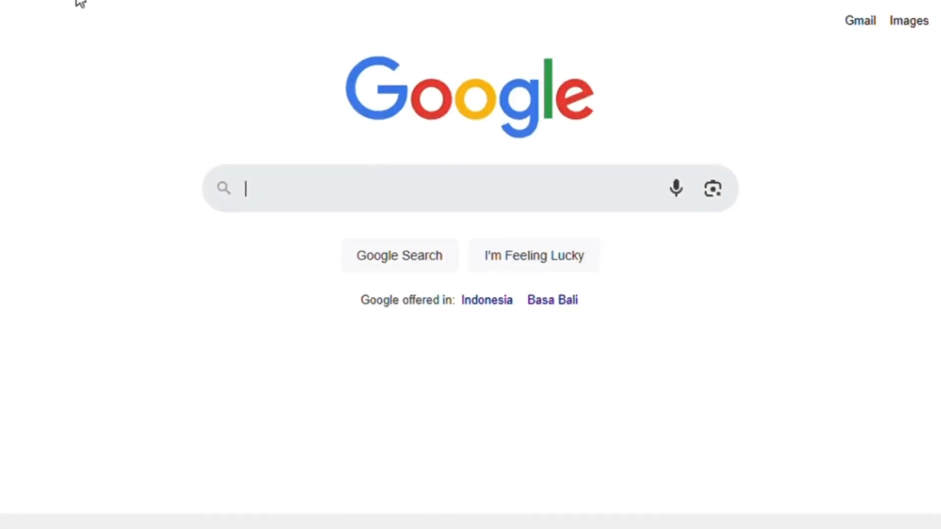
Go to the Gmail inbox and follow the activation link in the "Aktivasi Akun Aplikasi Layanan Elektronik Badilum" e-mail.
type("gmail")
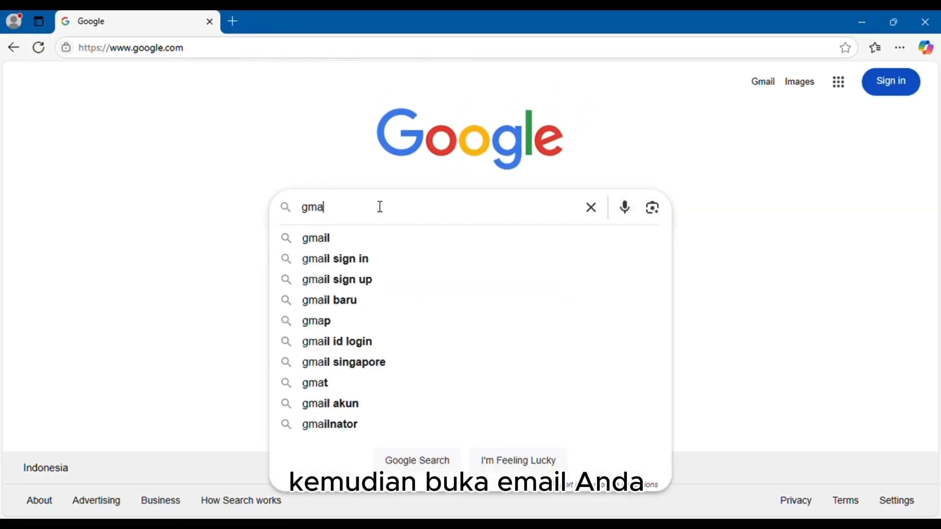
key("Return")
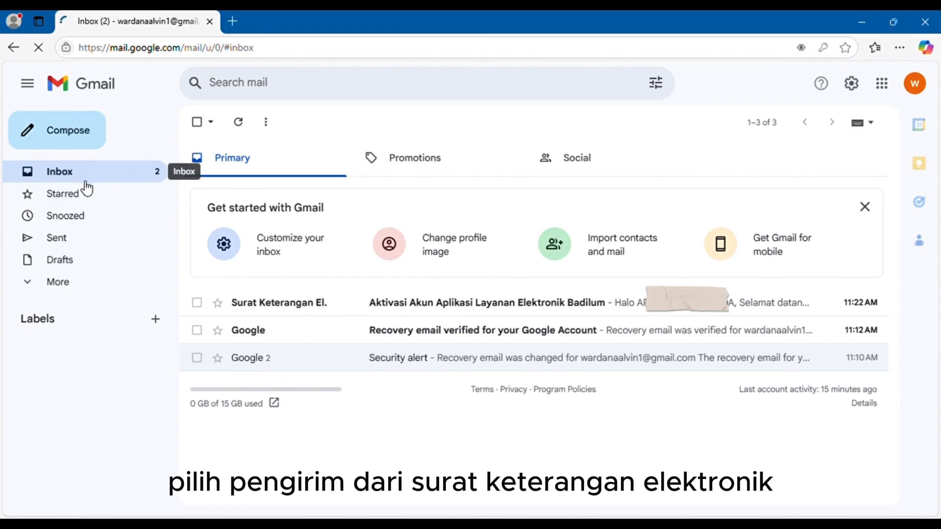
left_click(427, 303)
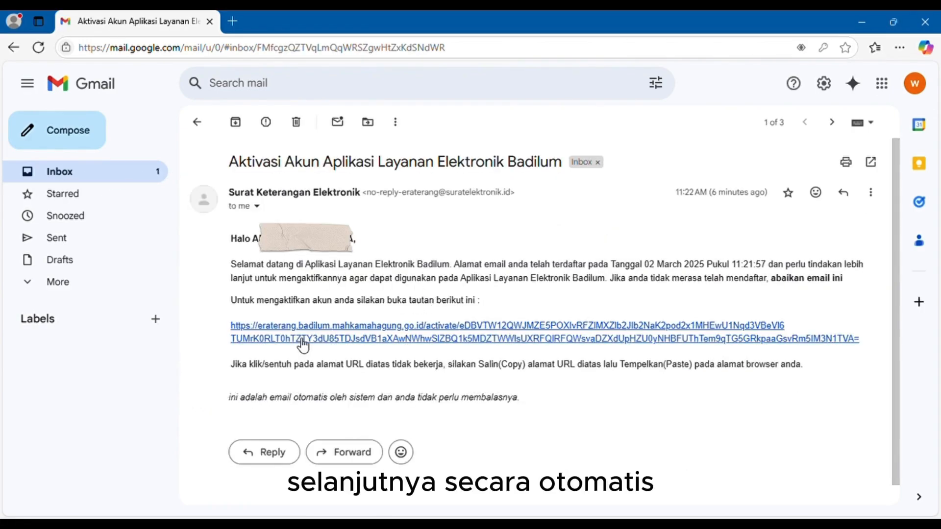
left_click(349, 338)
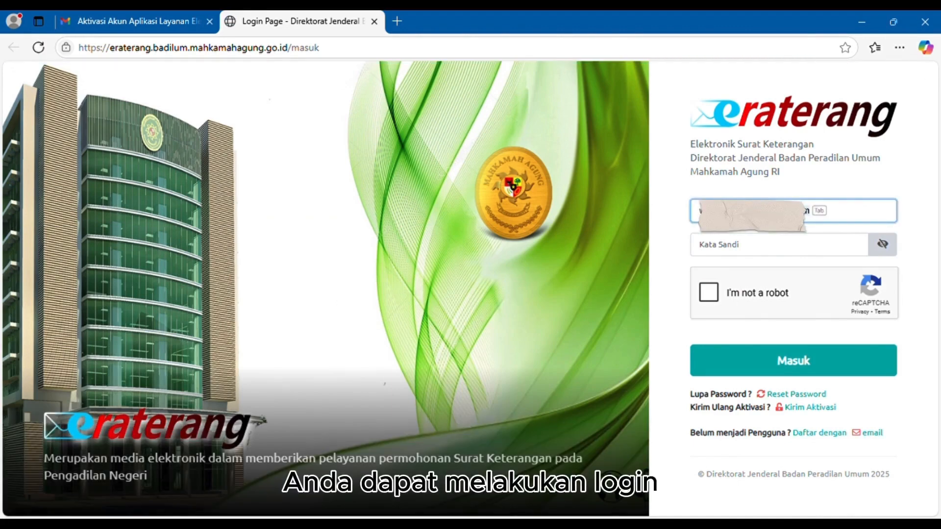
Fill in the Eraterang login form with the registered e-mail address and the account password.
type("a")
left_click(842, 195)
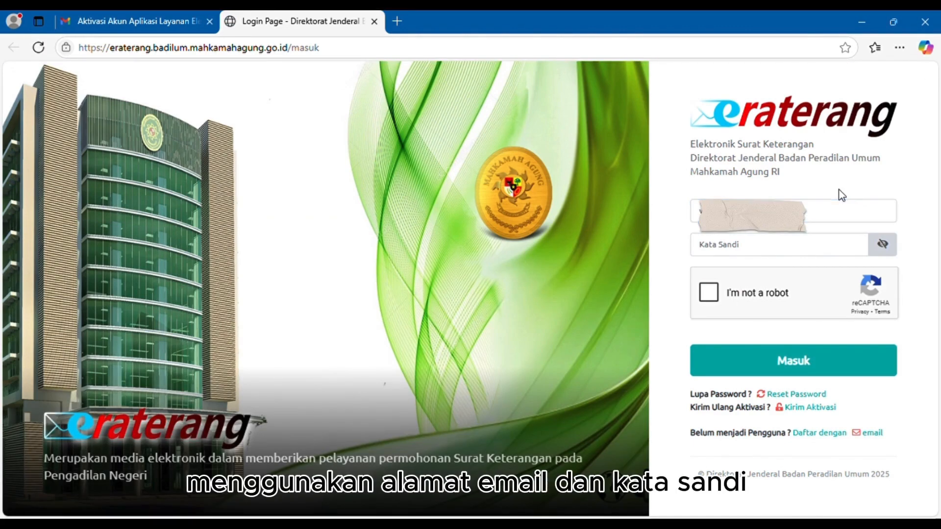
left_click(770, 255)
type("a")
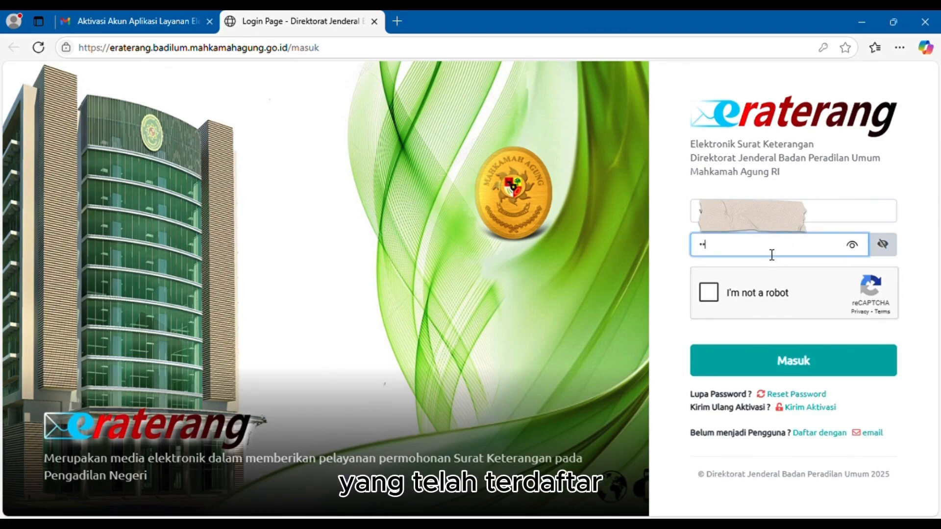
type("aaaaa")
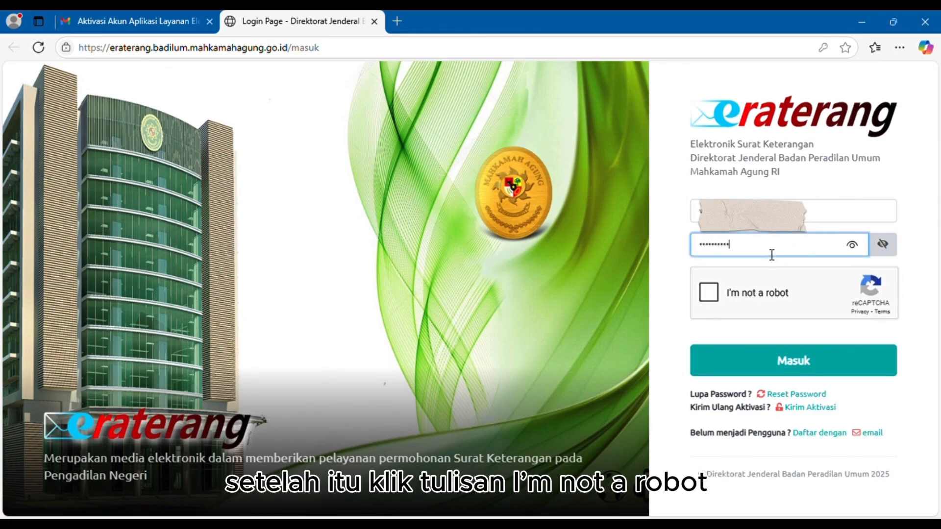
Complete the login reCAPTCHA by selecting all crosswalk images, and log in to Eraterang.
left_click(709, 293)
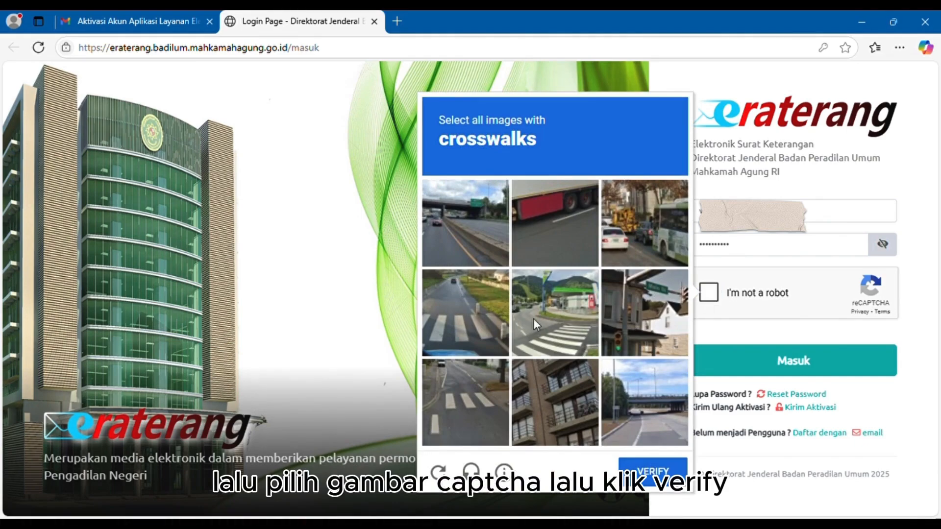
left_click(533, 319)
left_click(478, 329)
left_click(477, 383)
left_click(645, 472)
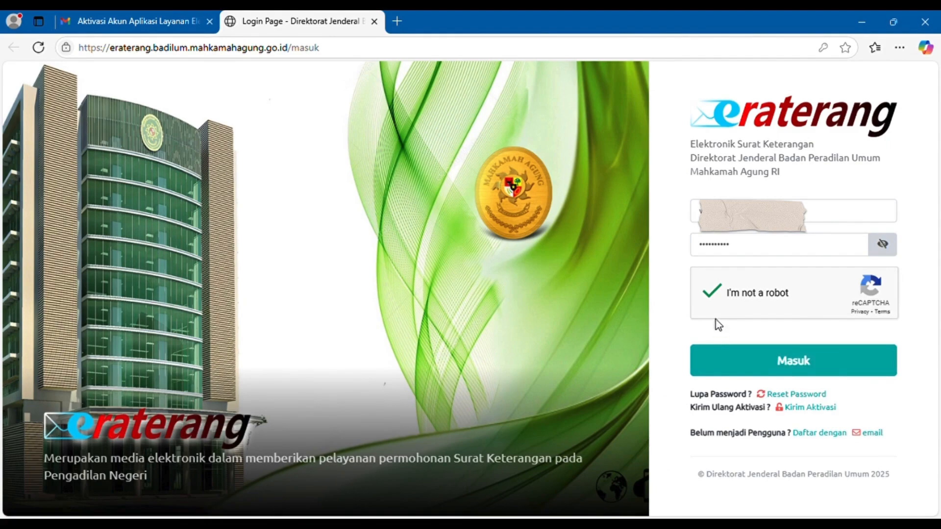
left_click(841, 360)
left_click(602, 372)
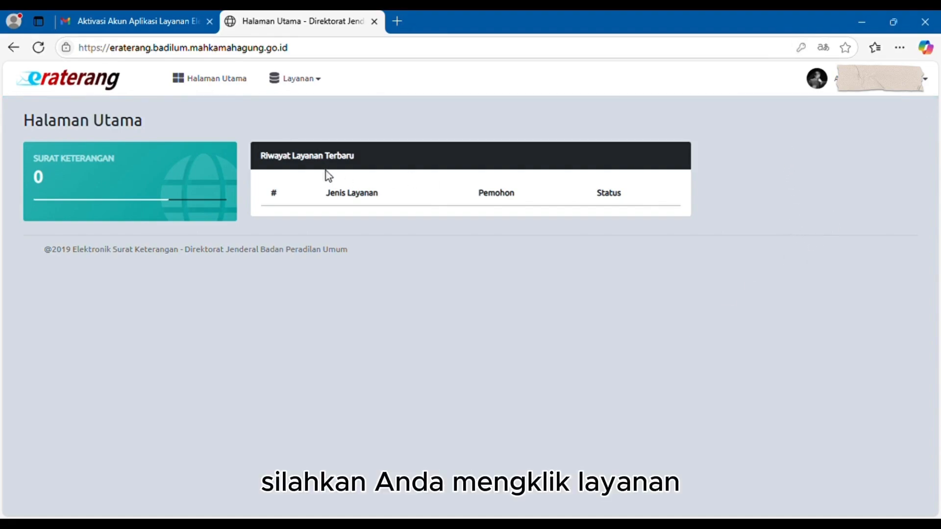
Open the Surat Keterangan Elektronik service and start adding a new certificate request.
left_click(296, 80)
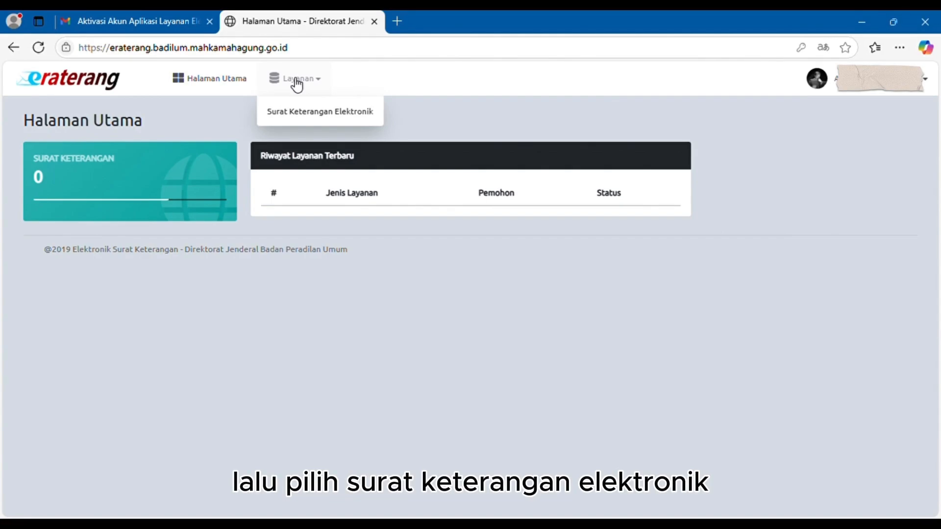
left_click(295, 113)
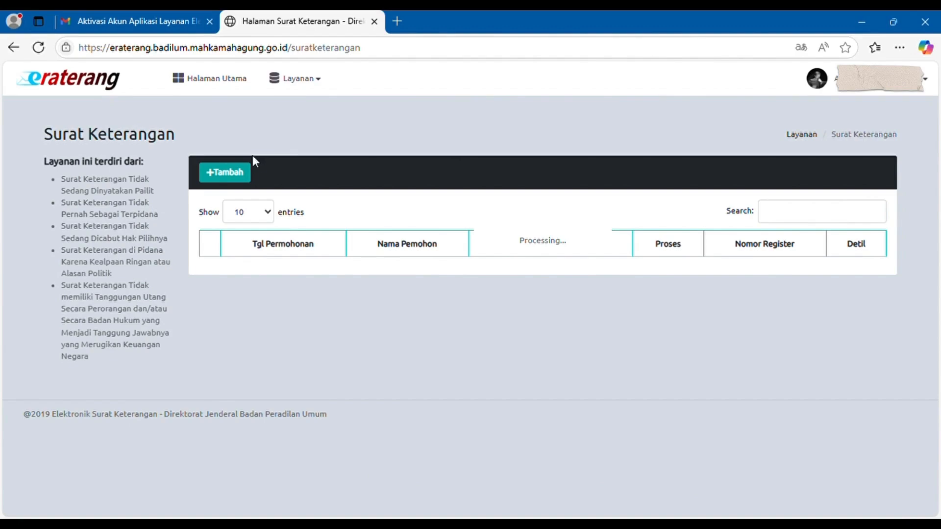
left_click(227, 175)
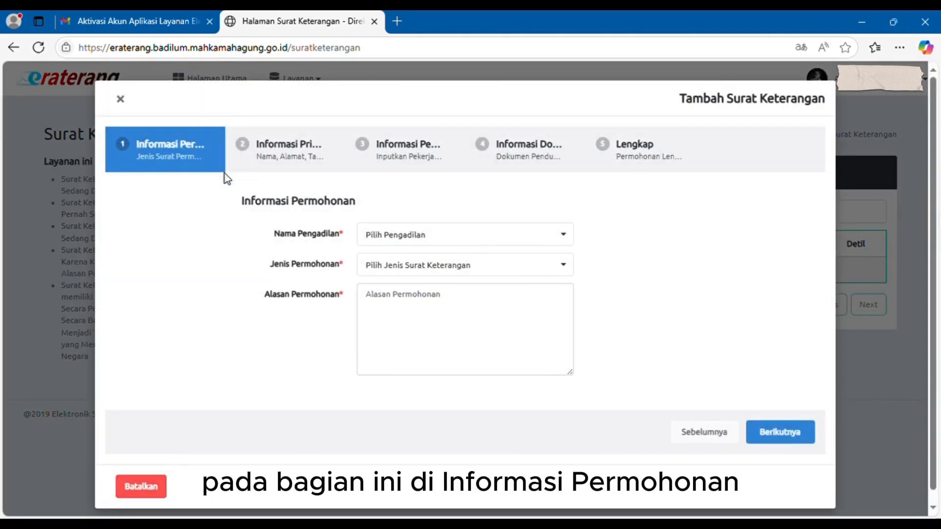
Set the request's court name to PENGADILAN NEGERI SINTANG.
left_click(440, 245)
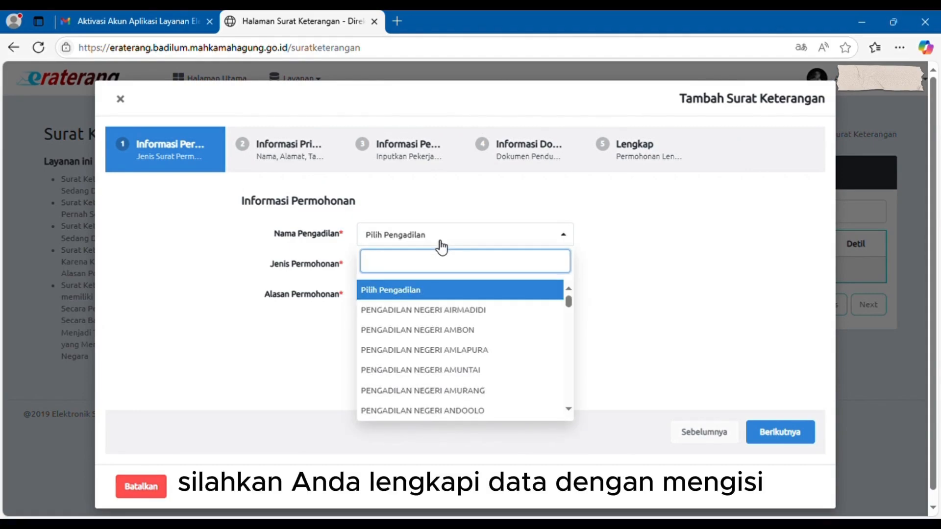
type("PENGADILAN NEGERI SINTANG")
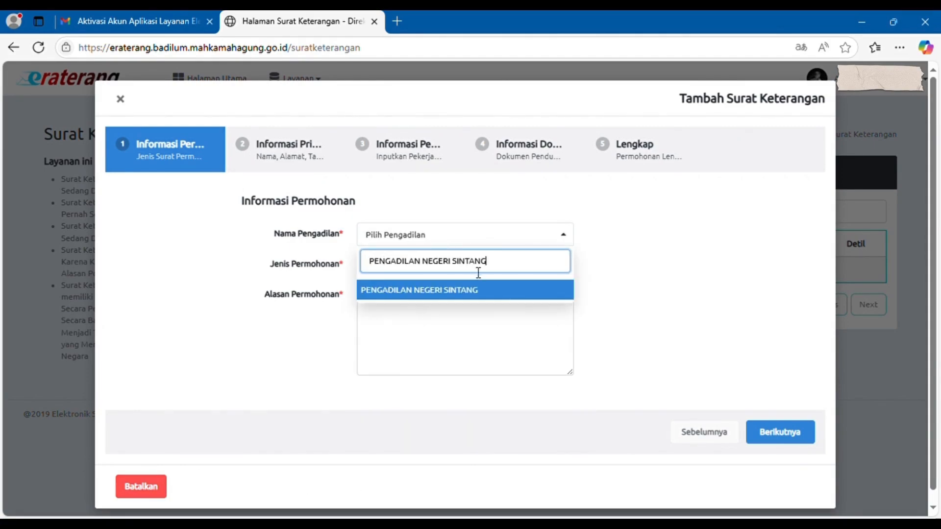
left_click(496, 294)
Set the request type to "Surat Keterangan Tidak Pernah Sebagai Terpidana" and enter the reason "MELENGKAPI PERSYARATAN CALON KEPALA DESA".
left_click(554, 264)
left_click(556, 357)
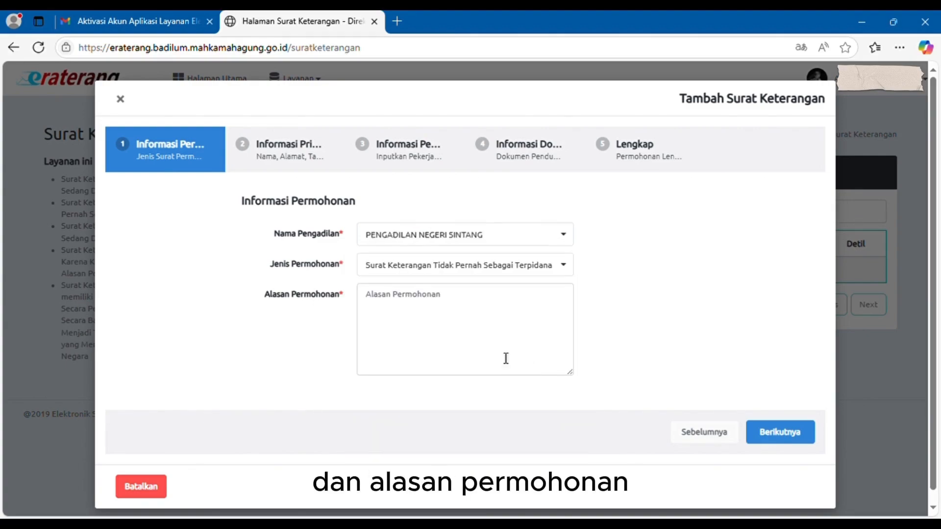
left_click(458, 335)
type("MELENGKAPI PERSYARATAN CALON KEPALA DESA")
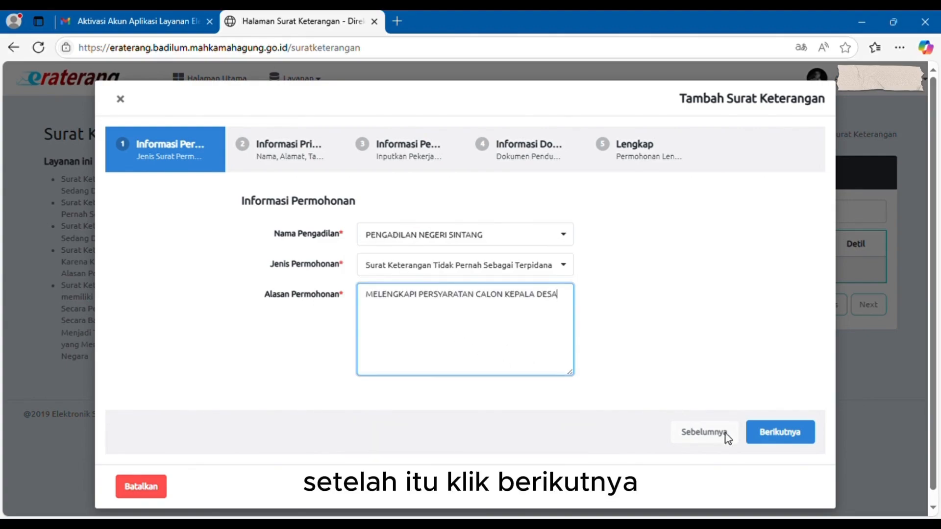
Proceed to the personal information section and enter the applicant's full name, place of birth and date of birth.
left_click(766, 434)
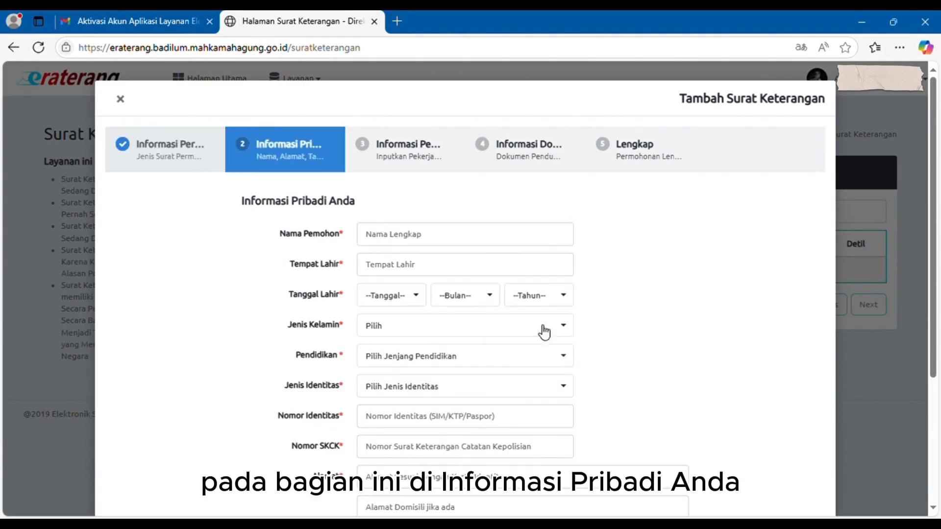
left_click(444, 244)
type("A")
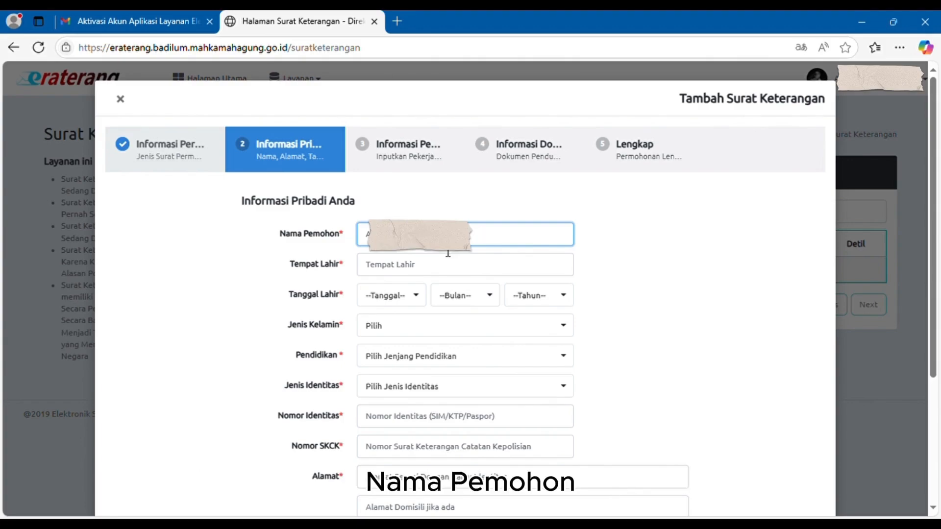
left_click(461, 267)
left_click(406, 297)
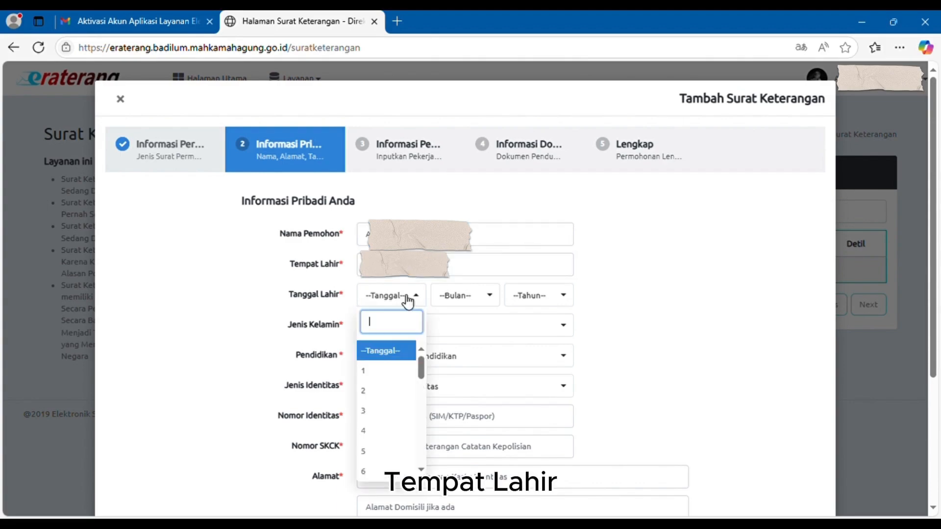
left_click(373, 451)
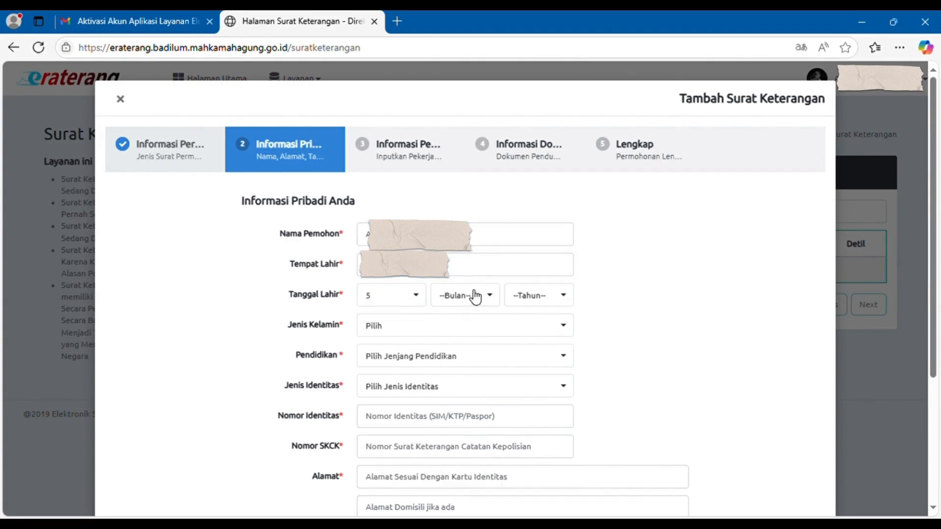
Set the applicant's gender to Pria and education level to "Sekolah Dasar / Sederajat".
left_click(441, 328)
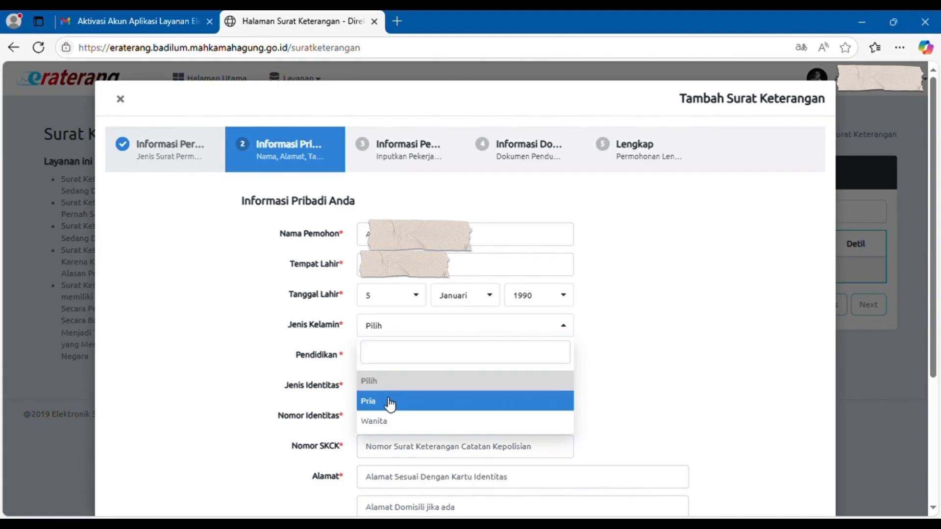
left_click(391, 399)
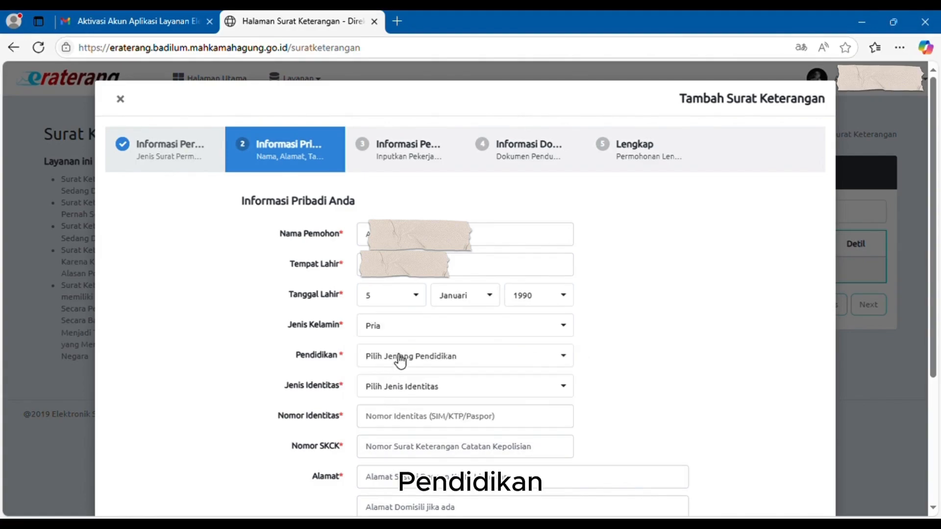
left_click(400, 361)
left_click(394, 250)
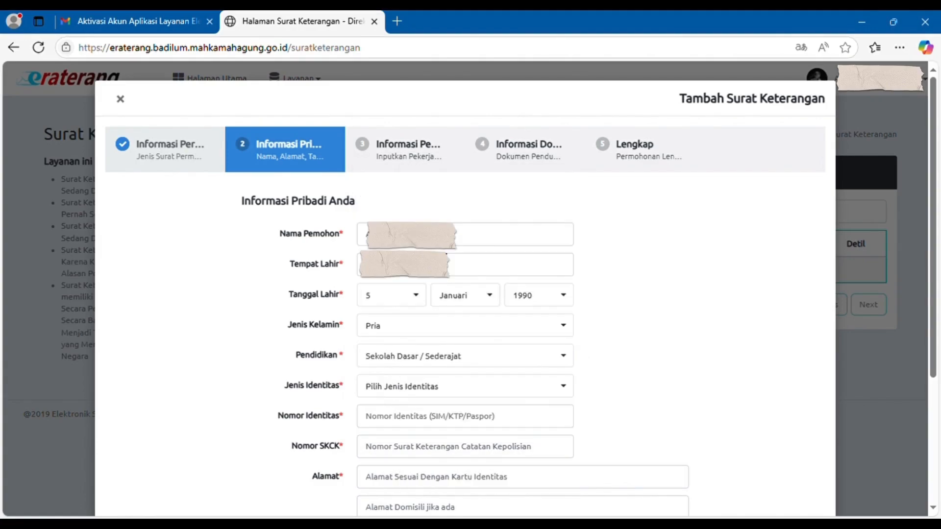
Set the identity type to "Kartu Tanda Penduduk (KTP)", fill in the identity number, SKCK number, address and phone number, and continue.
left_click(425, 390)
left_click(431, 460)
left_click(410, 423)
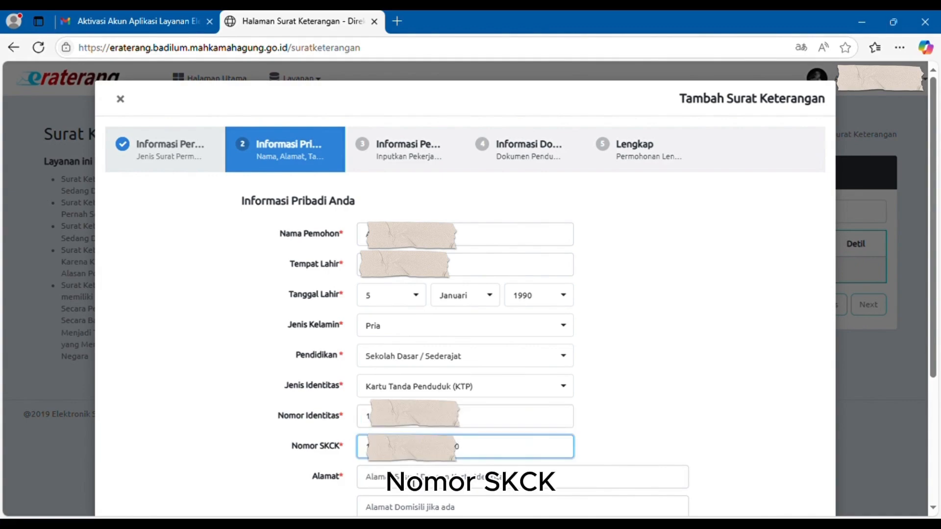
left_click(413, 483)
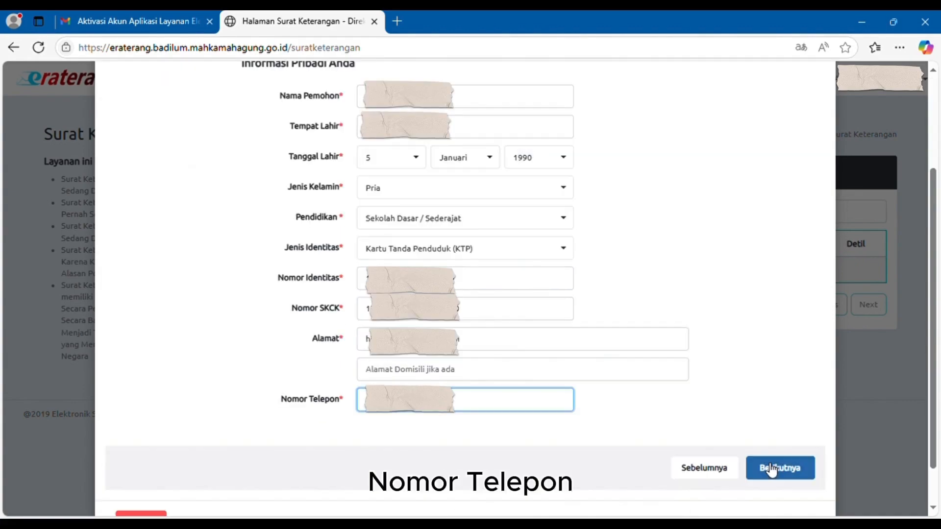
scroll(739, 445, "down", 1)
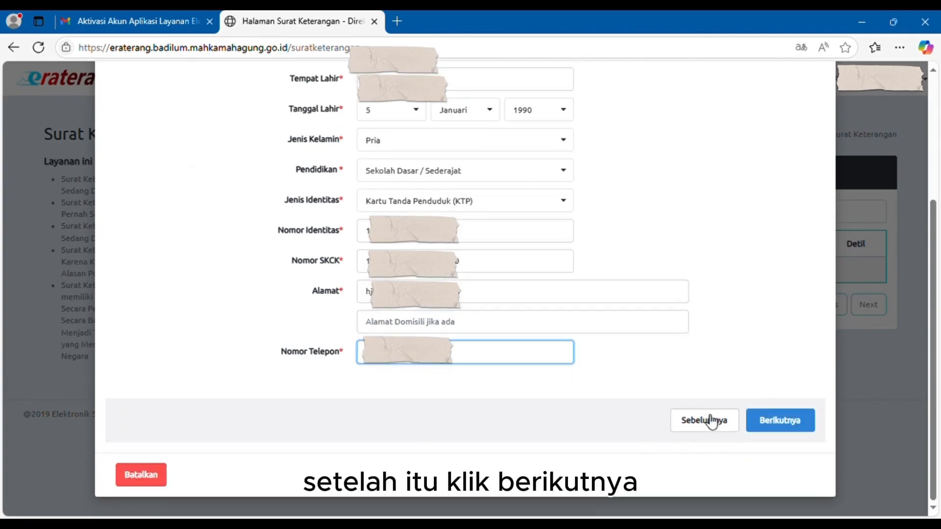
left_click(784, 425)
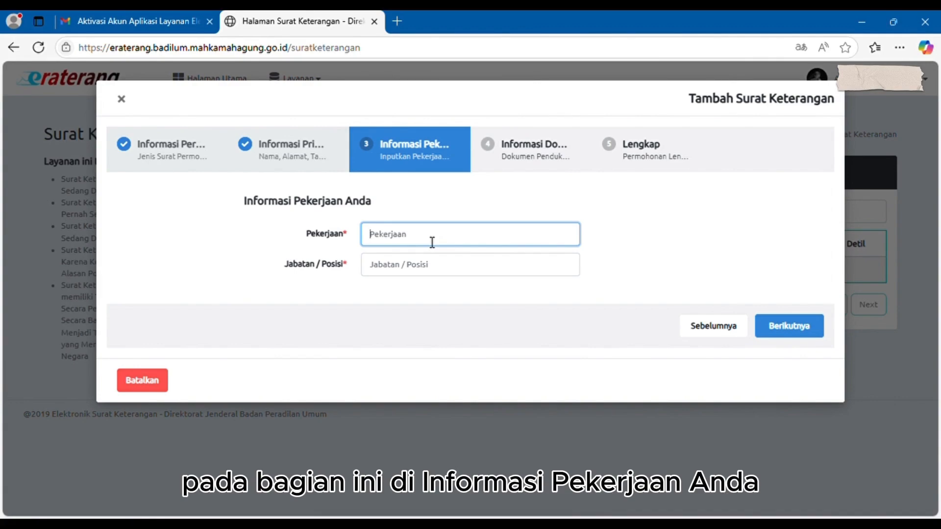
Enter SWASTA as the occupation and KARYAWAN as the position, and continue to the supporting documents.
type("S")
key("BackSpace")
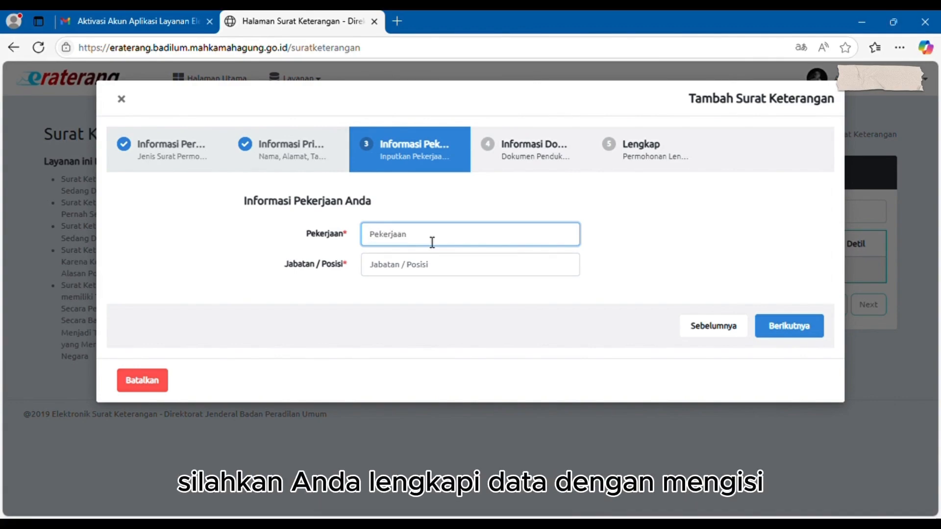
type("SWASTA")
left_click(428, 273)
type("KA")
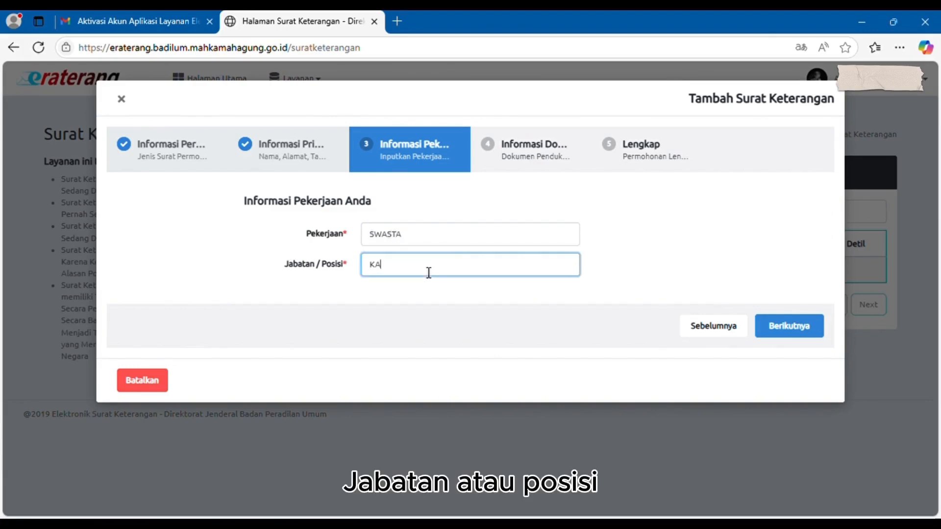
type("RYAWAN")
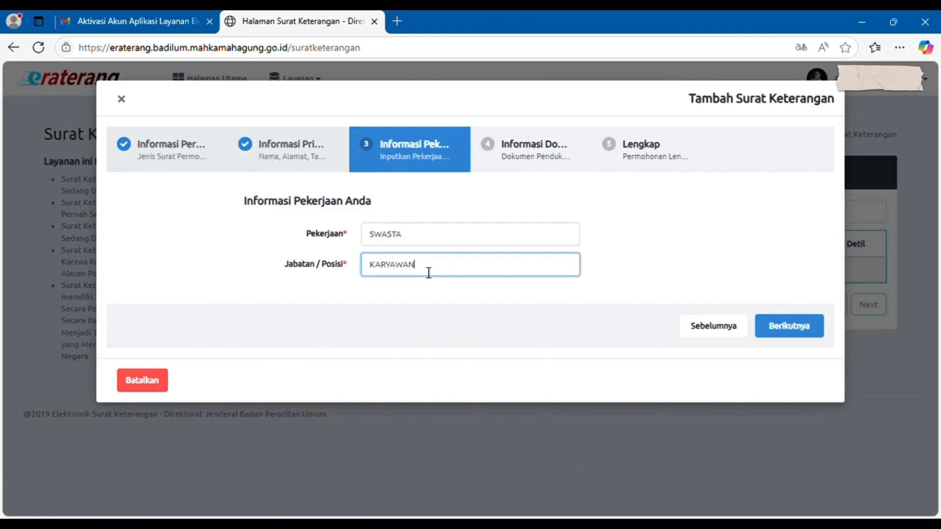
left_click(786, 326)
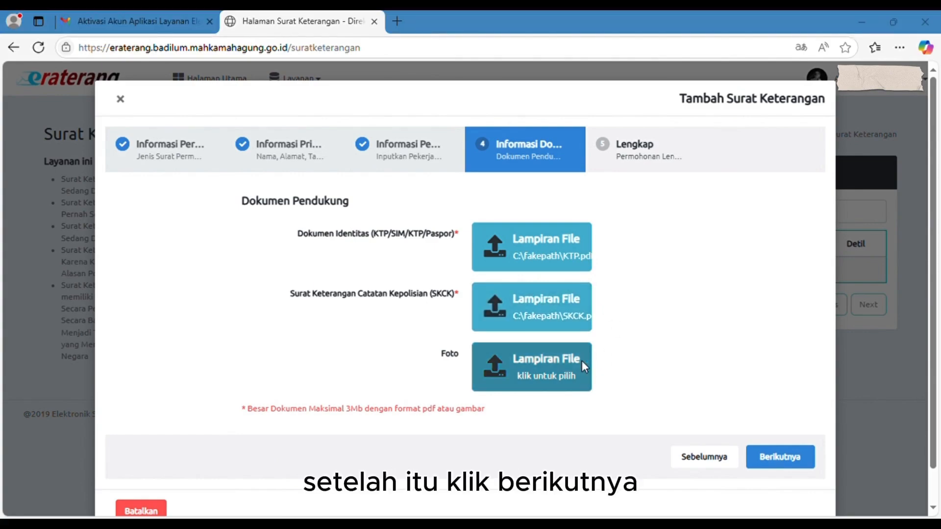
Attach the KTP, SKCK and PAS FOTO files as supporting documents, and save the completed request.
scroll(588, 343, "down", 1)
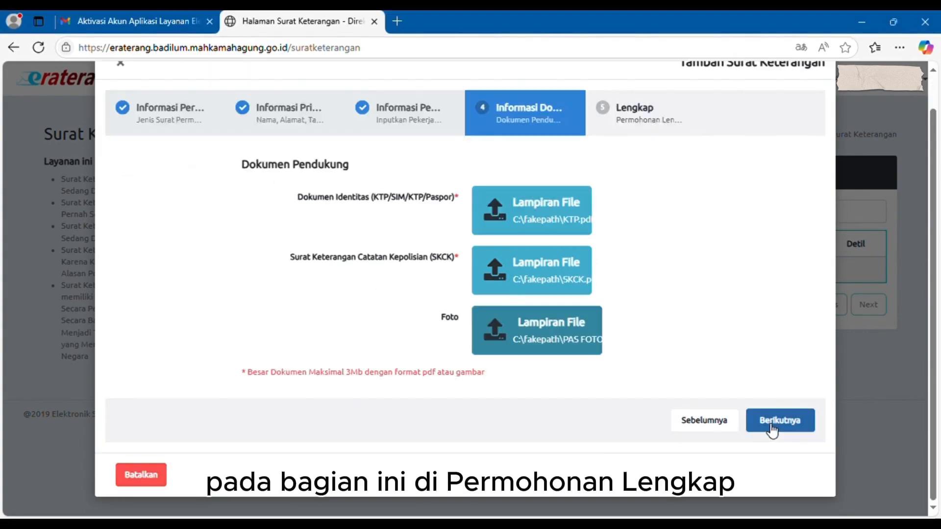
left_click(769, 427)
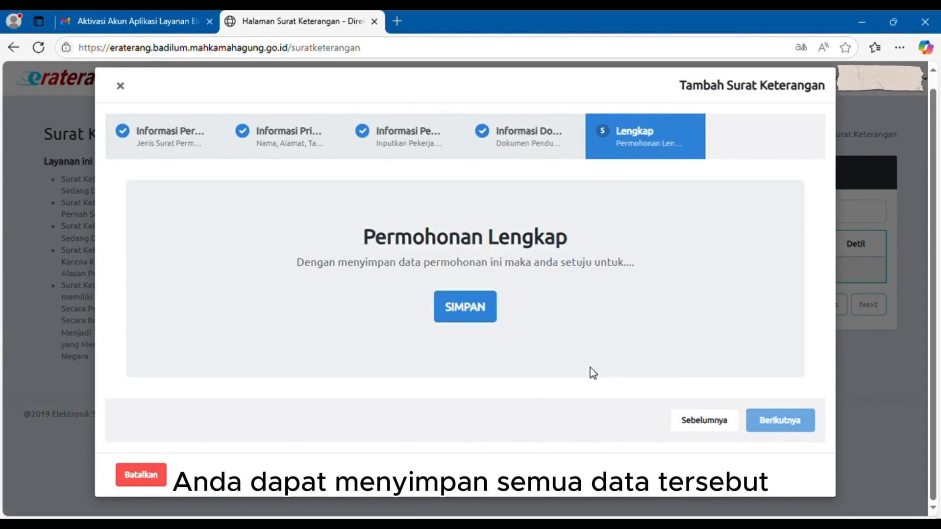
left_click(481, 318)
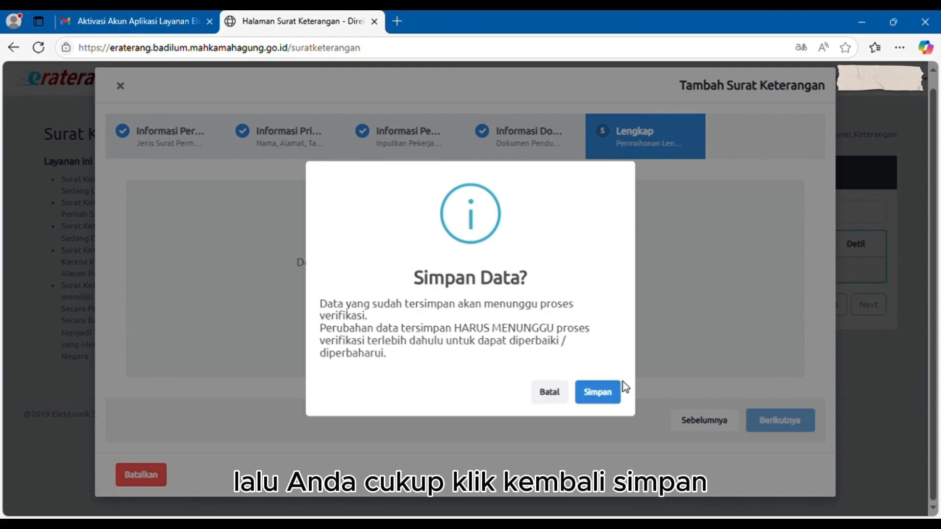
left_click(597, 393)
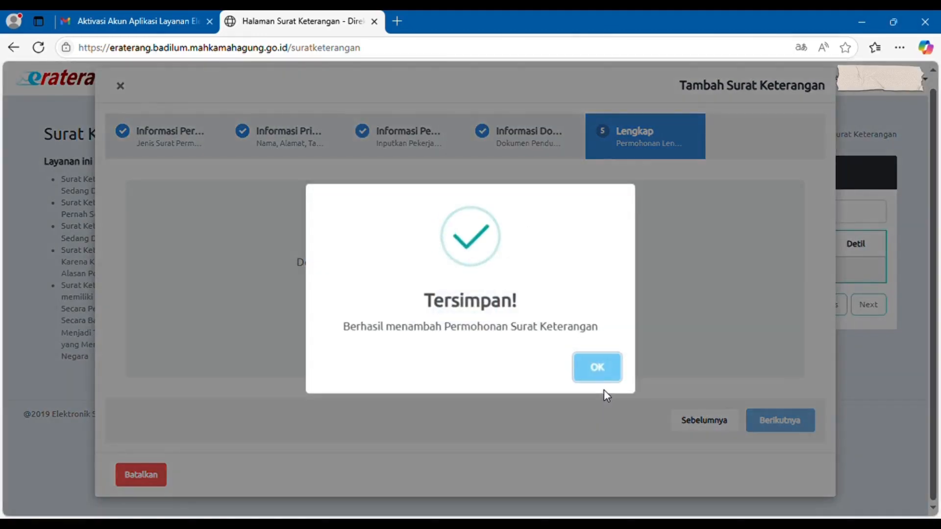
left_click(604, 377)
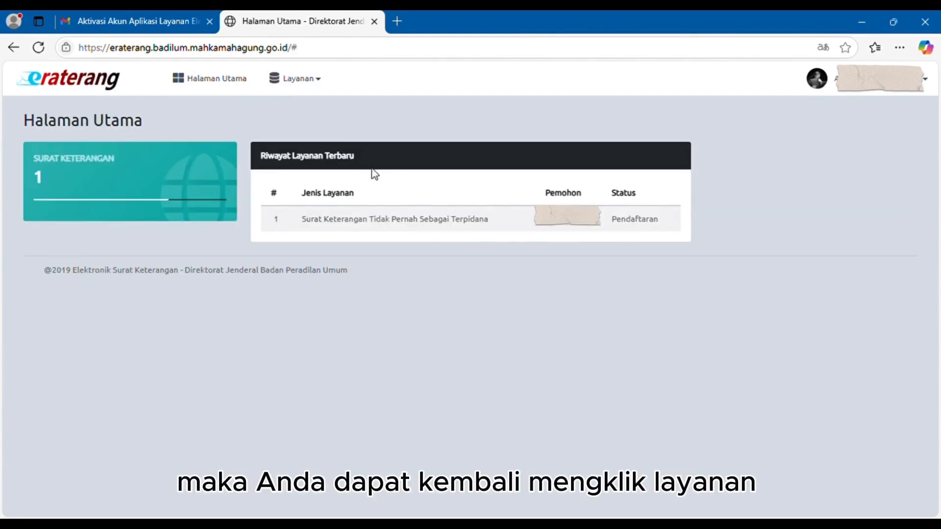
Open the Surat Keterangan Elektronik request list and download the printable document for the "Tidak Pernah Sebagai Terpidana" request.
left_click(302, 79)
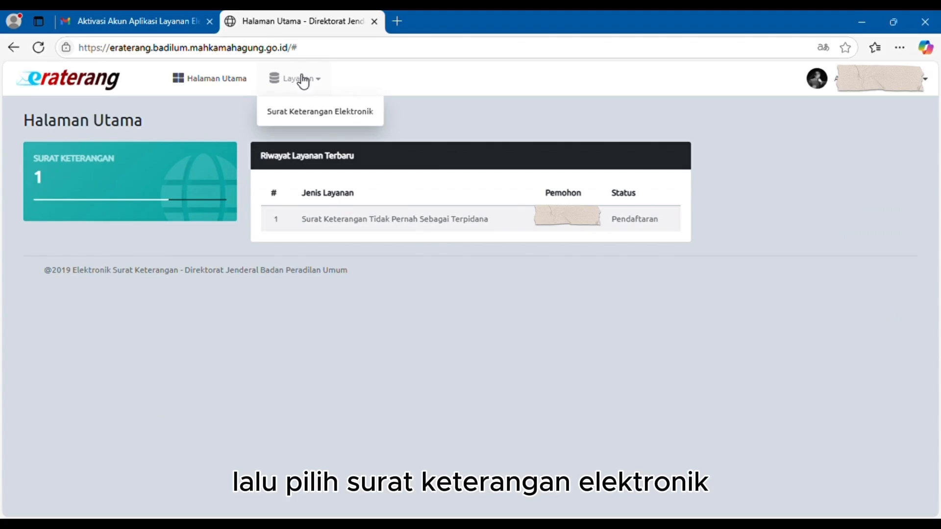
left_click(319, 112)
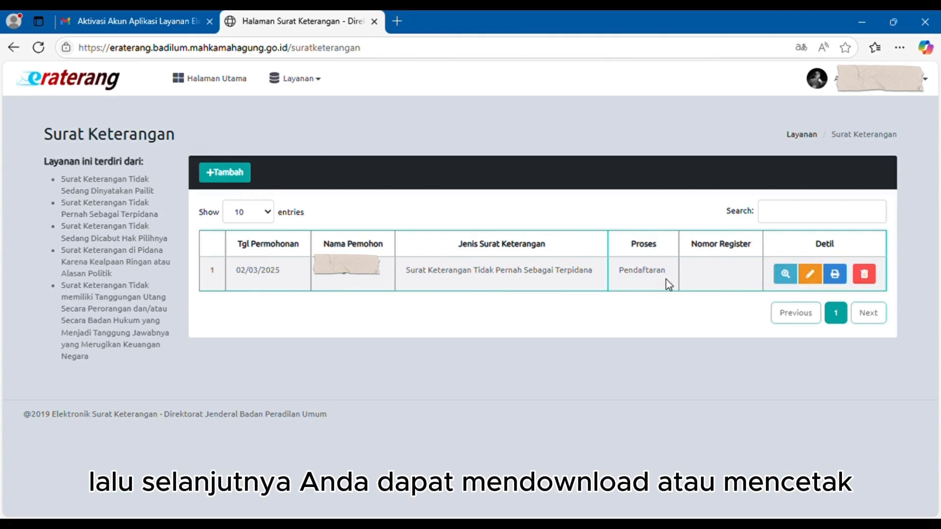
left_click(839, 278)
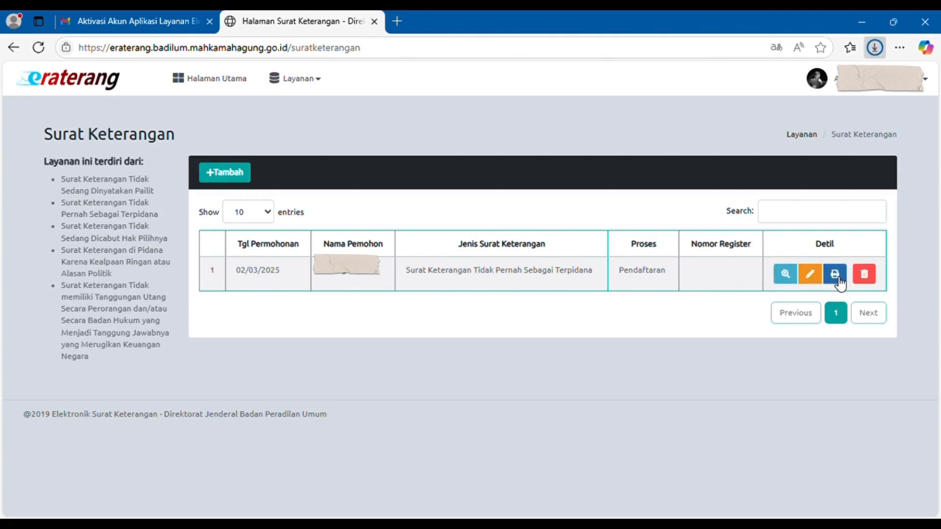